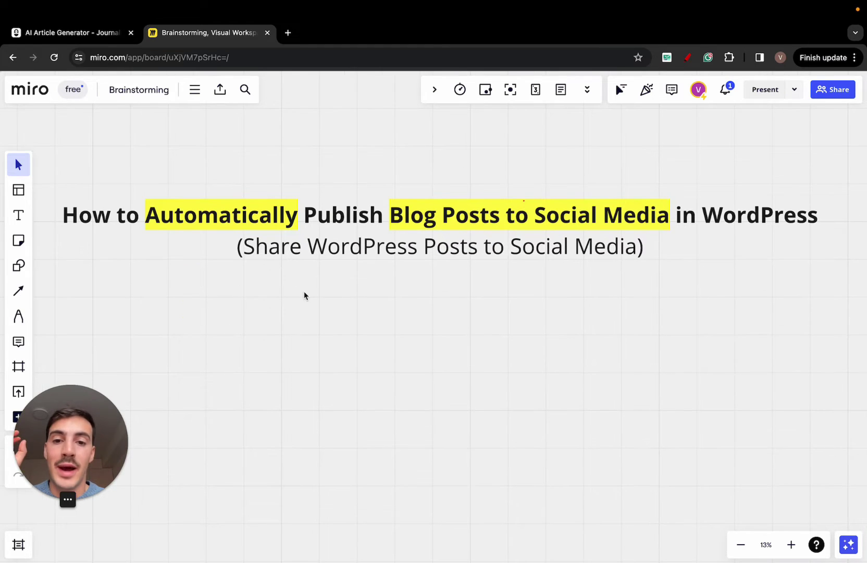
- With the pen, draw a red blog page outline with small boxes below the title
key("p")
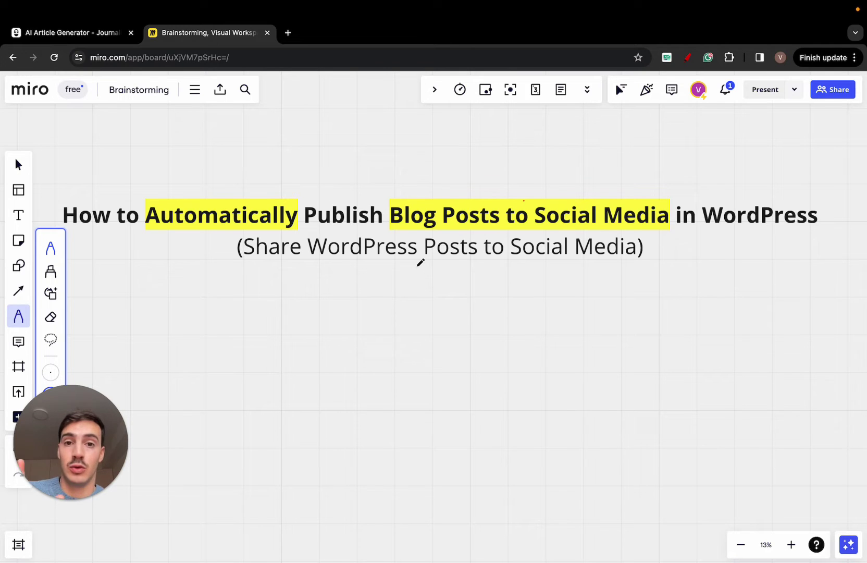
scroll(418, 265, "down", 2)
mouse_move(312, 279)
left_mouse_down()
mouse_move(441, 453)
mouse_move(430, 272)
mouse_move(321, 270)
mouse_move(363, 287)
mouse_move(339, 283)
mouse_move(375, 309)
mouse_move(380, 290)
left_mouse_up()
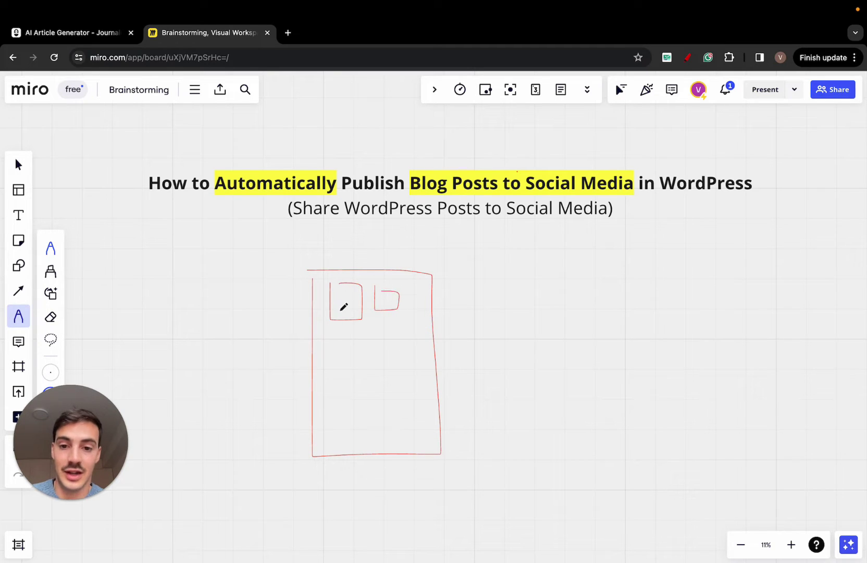
mouse_move(333, 335)
left_mouse_down()
mouse_move(334, 365)
mouse_move(346, 329)
mouse_move(402, 331)
mouse_move(383, 329)
left_mouse_up()
mouse_move(333, 386)
left_mouse_down()
mouse_move(334, 398)
mouse_move(357, 383)
mouse_move(341, 384)
left_mouse_up()
- Draw an arrow from the page to an S branching out to F, X and more
mouse_move(398, 298)
left_mouse_down()
mouse_move(495, 298)
mouse_move(485, 304)
mouse_move(509, 304)
mouse_move(499, 321)
mouse_move(586, 272)
mouse_move(619, 269)
left_mouse_up()
mouse_move(549, 301)
left_mouse_down()
mouse_move(594, 300)
mouse_move(606, 313)
mouse_move(622, 288)
left_mouse_up()
mouse_move(548, 315)
left_mouse_down()
mouse_move(624, 360)
mouse_move(656, 367)
mouse_move(624, 378)
left_mouse_up()
left_click_drag(558, 337, 579, 361)
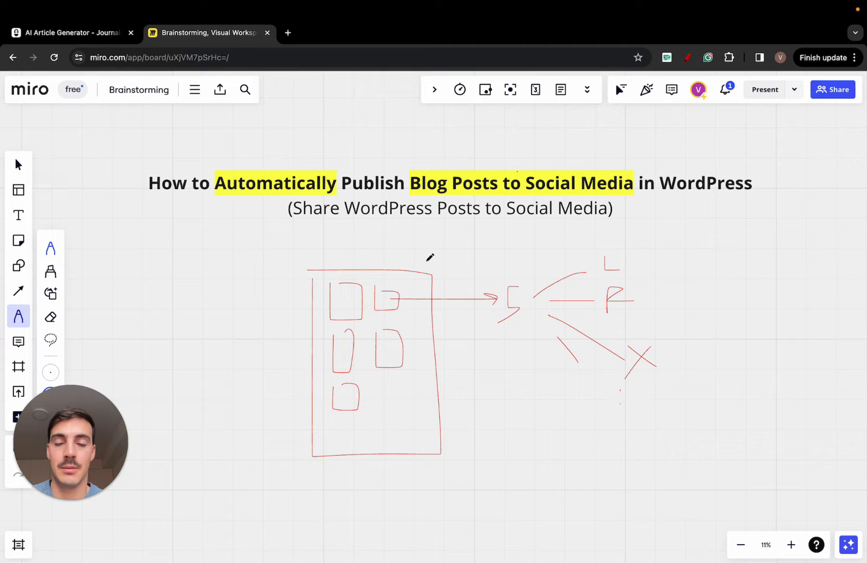
- In Journalist AI, go from the dashboard to the Social Media accounts page, collapsing Base
left_click(91, 33)
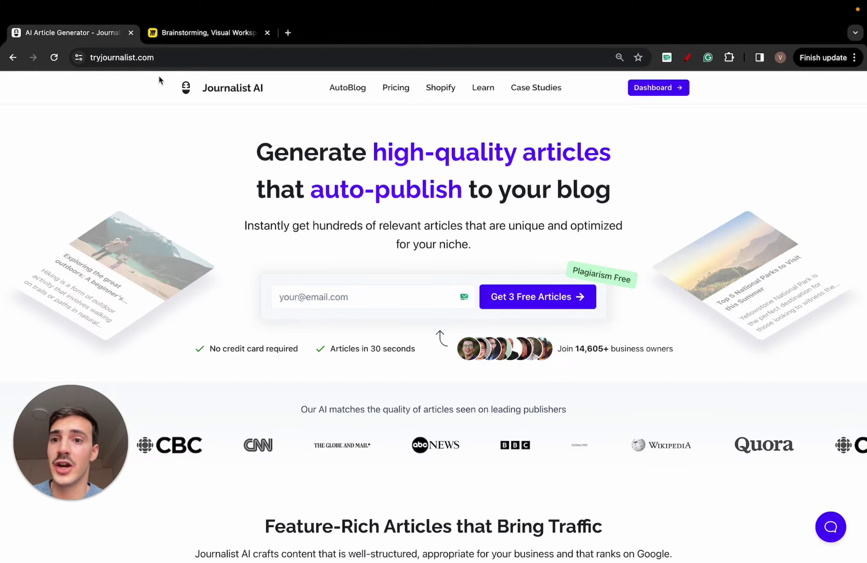
left_click(651, 93)
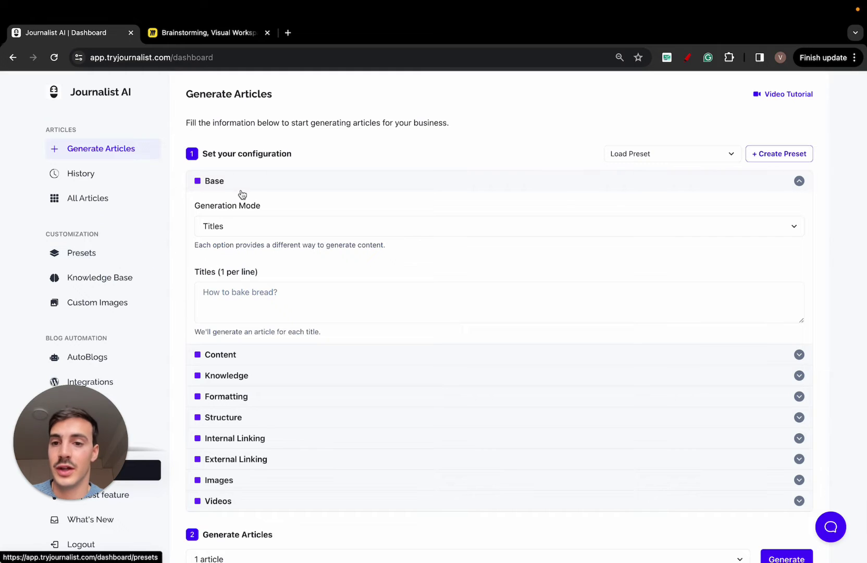
left_click(242, 194)
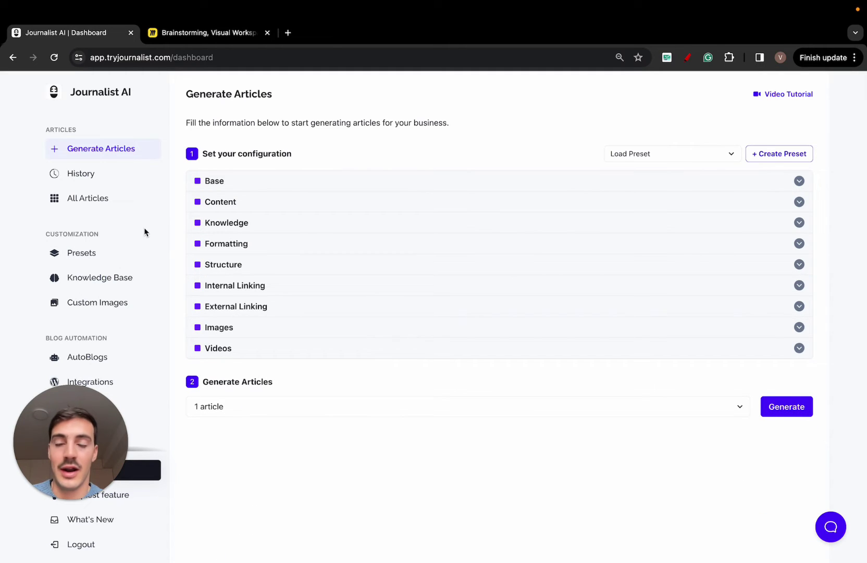
scroll(144, 231, "down", 10)
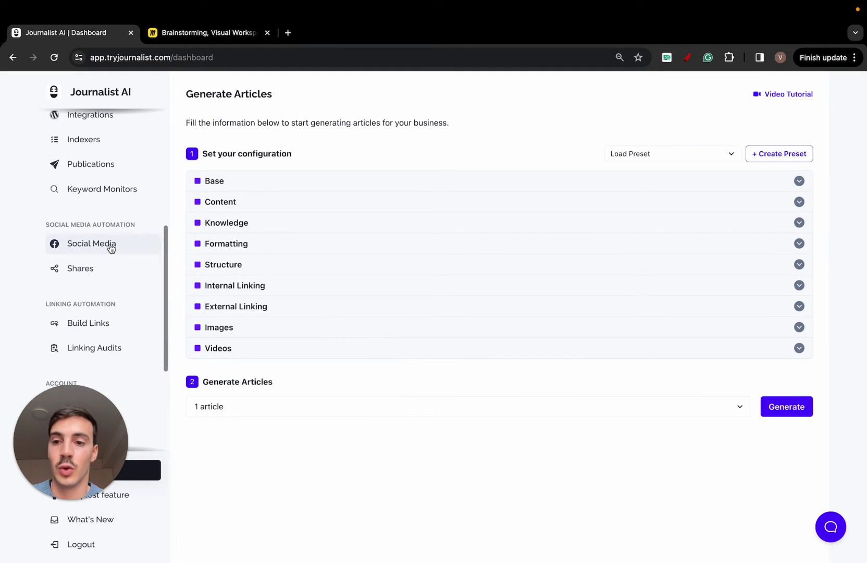
left_click(111, 248)
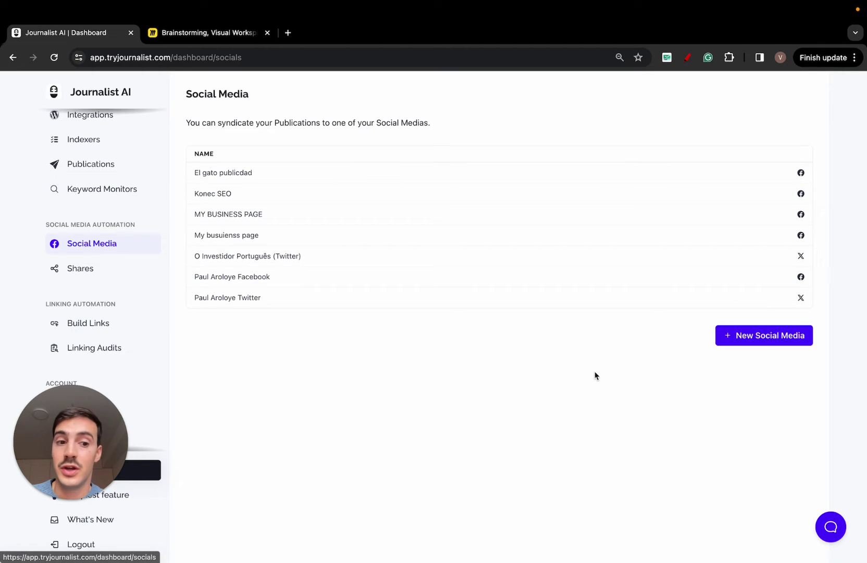
left_click(760, 343)
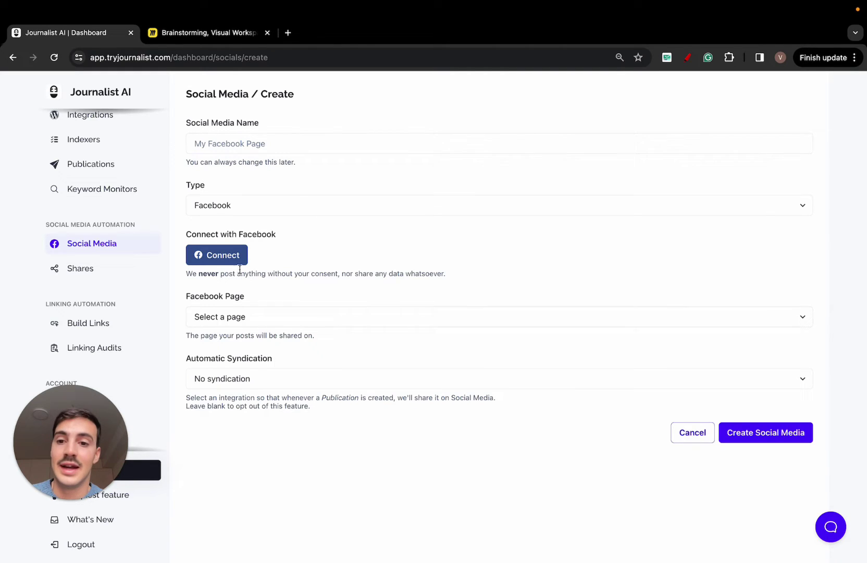
left_click(280, 315)
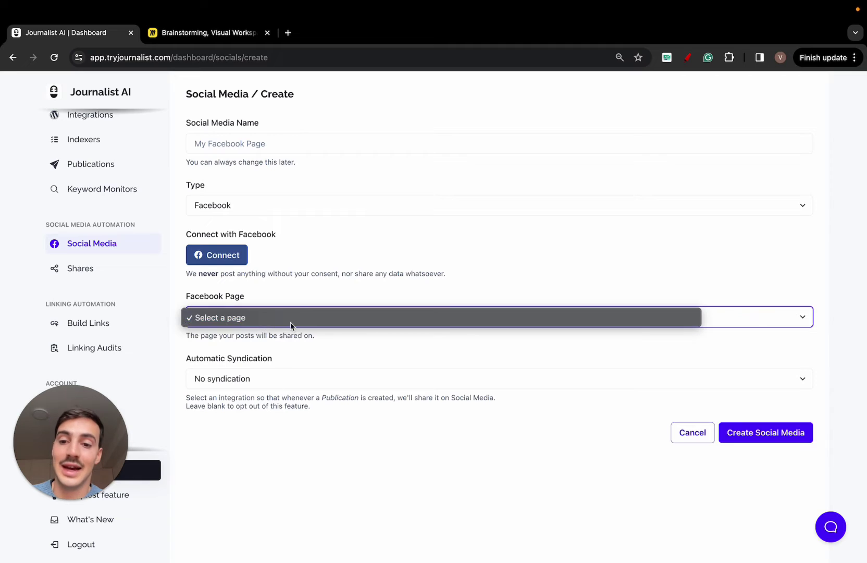
left_click(290, 319)
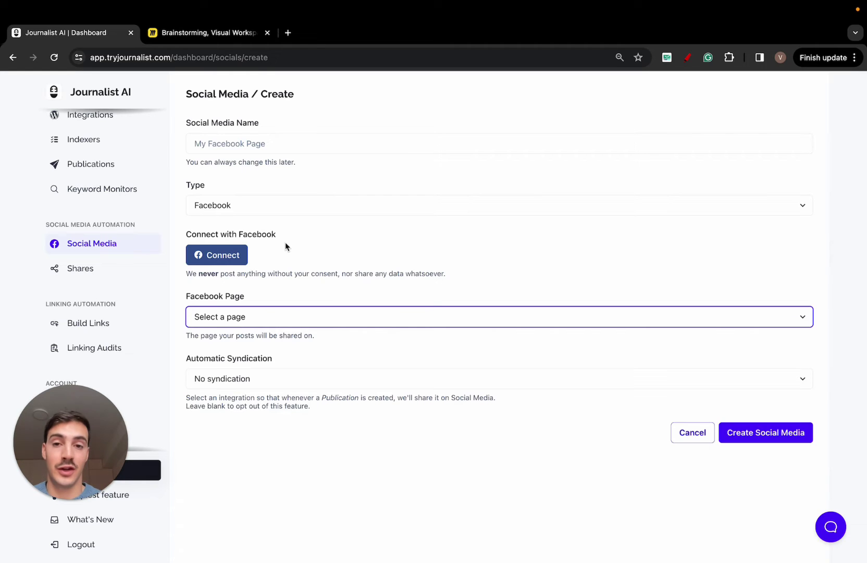
- With the screen marker, draw a red P over the form branching to P1 and P2
left_click(687, 57)
mouse_move(448, 273)
left_mouse_down()
mouse_move(468, 219)
mouse_move(457, 222)
mouse_move(592, 161)
mouse_move(645, 124)
mouse_move(646, 153)
left_mouse_up()
left_click_drag(496, 270, 515, 267)
left_click_drag(576, 251, 589, 250)
mouse_move(636, 218)
left_mouse_down()
mouse_move(635, 273)
mouse_move(635, 237)
left_mouse_up()
left_click_drag(647, 260, 693, 276)
- Add a lower branch ending in P3 and circle the central P
left_click_drag(509, 297, 585, 394)
mouse_move(623, 425)
left_mouse_down()
mouse_move(625, 358)
mouse_move(621, 380)
left_mouse_up()
mouse_move(633, 405)
left_mouse_down()
mouse_move(646, 437)
mouse_move(631, 444)
left_mouse_up()
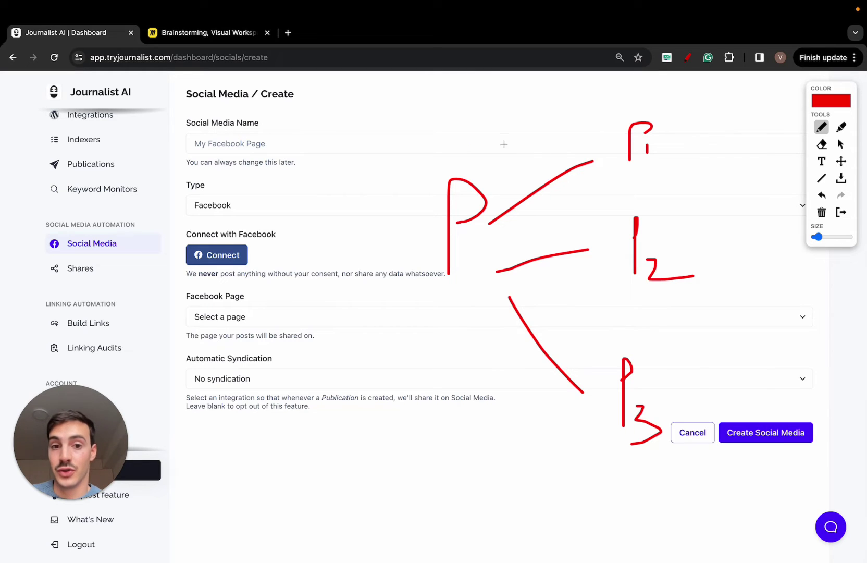
mouse_move(503, 144)
left_mouse_down()
mouse_move(495, 250)
mouse_move(490, 133)
left_mouse_up()
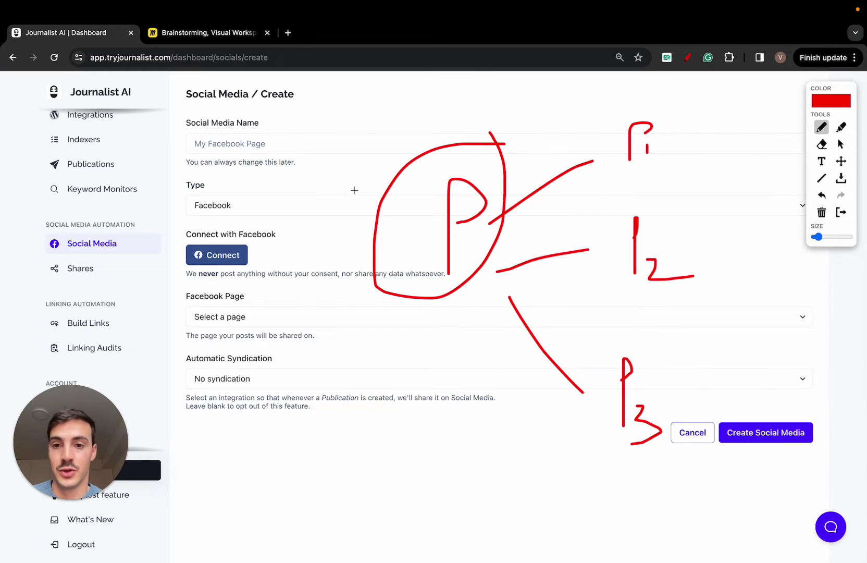
- Clear the red annotation, check the Facebook Page and Automatic Syndication lists, then return to Miro
left_click(840, 212)
left_click(210, 320)
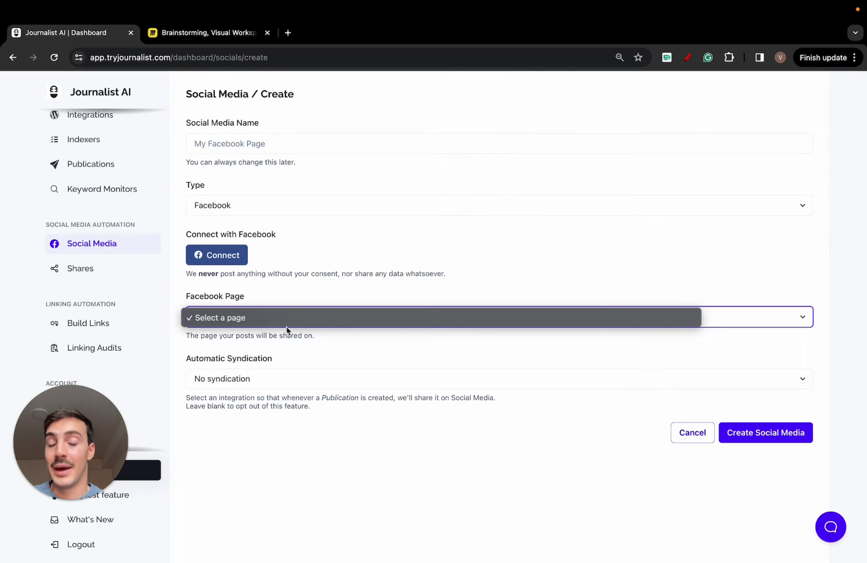
left_click(315, 286)
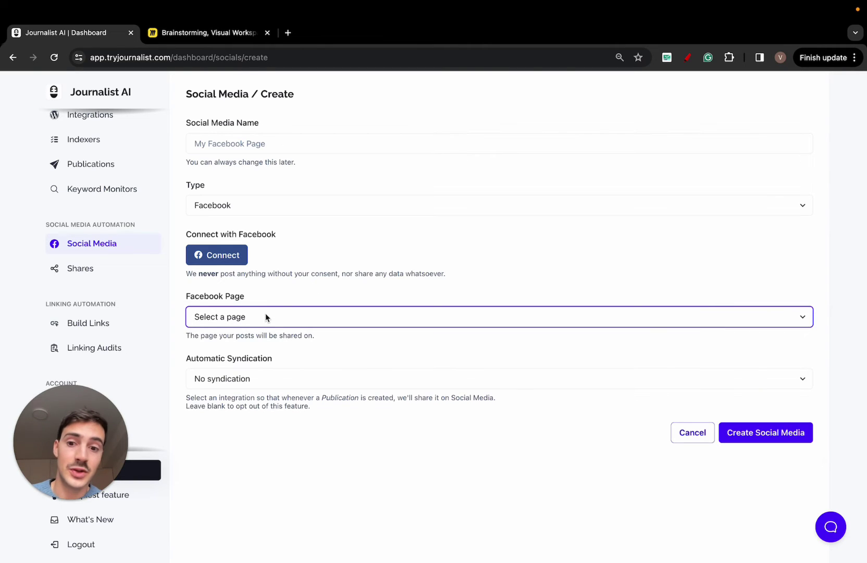
left_click(260, 384)
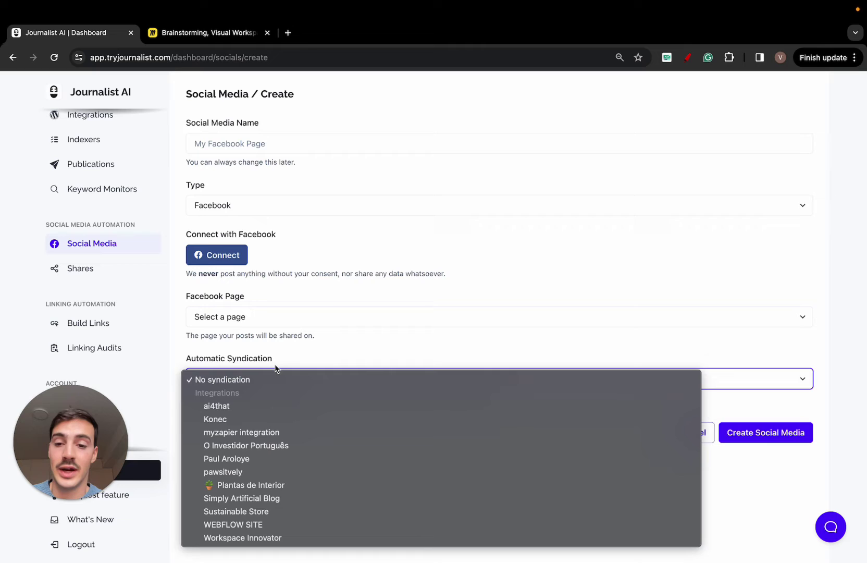
left_click(275, 368)
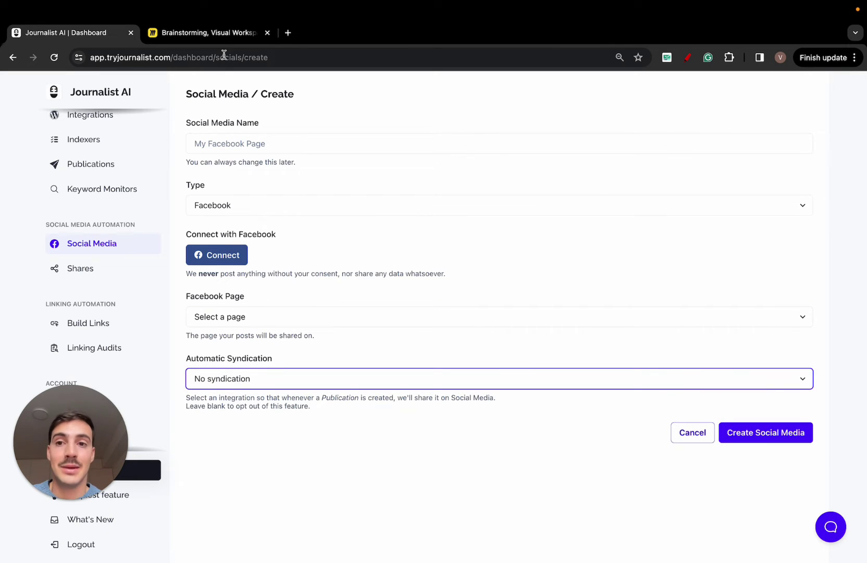
left_click(224, 37)
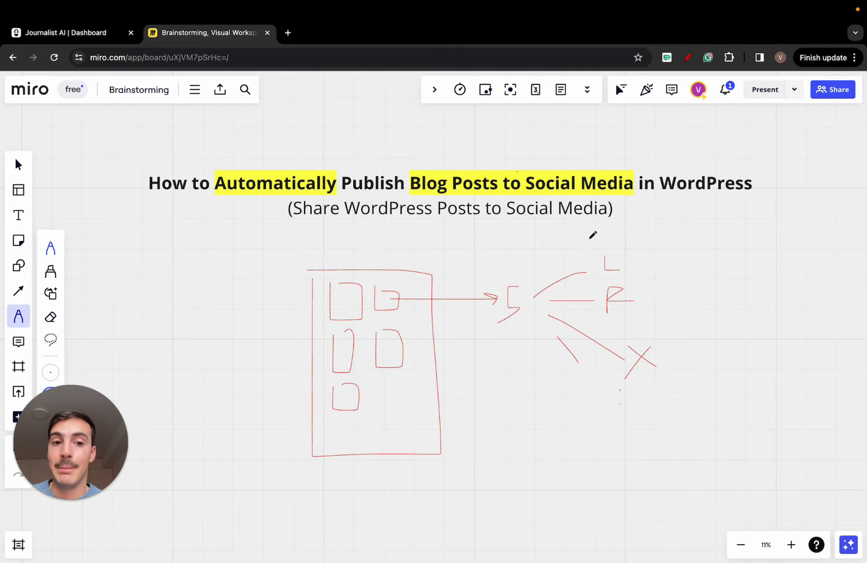
- Ring the right-hand social branches with a red ellipse, then reopen the Journalist AI syndication list
mouse_move(589, 239)
left_mouse_down()
mouse_move(510, 254)
mouse_move(709, 378)
mouse_move(597, 264)
left_mouse_up()
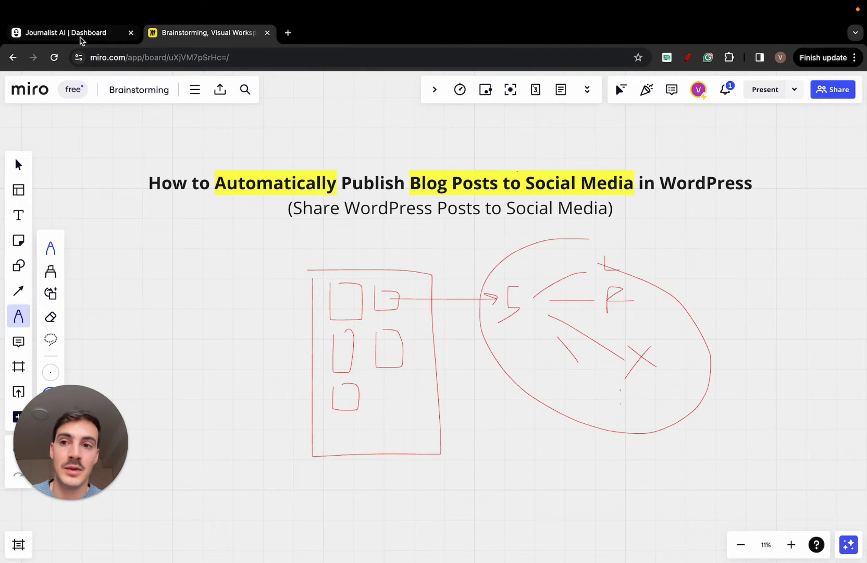
left_click(81, 35)
left_click(265, 383)
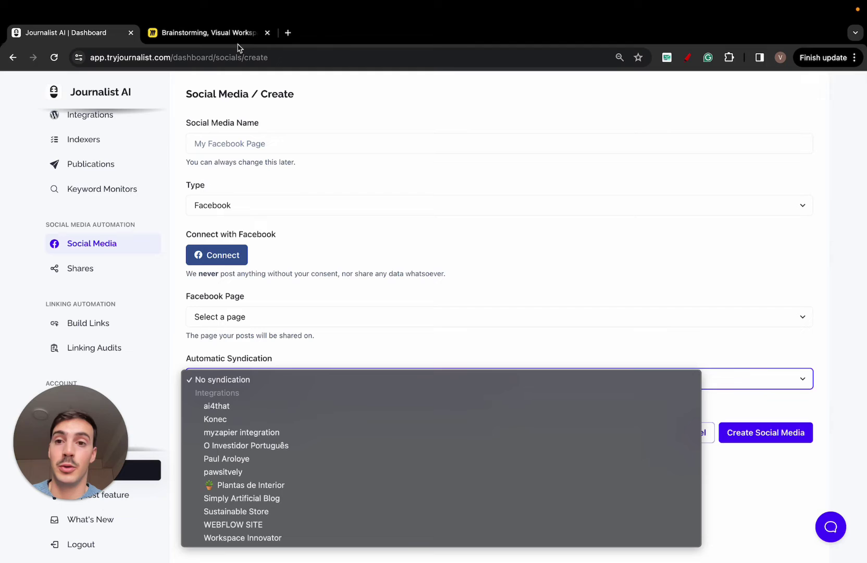
- Dismiss the syndication list and go back to the Social Media accounts list
key("Escape")
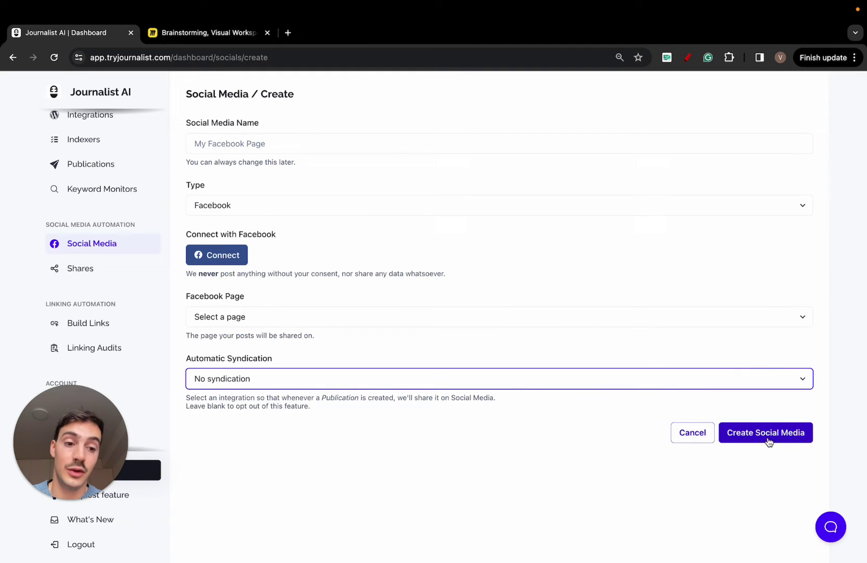
left_click(100, 245)
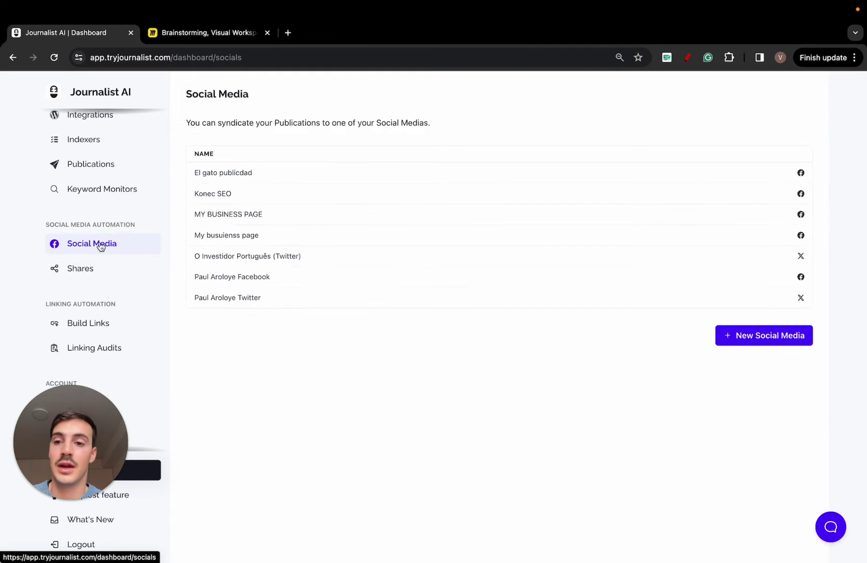
- Open the Konec SEO account and review its Facebook Page and Automatic Syndication options unchanged
left_click(297, 201)
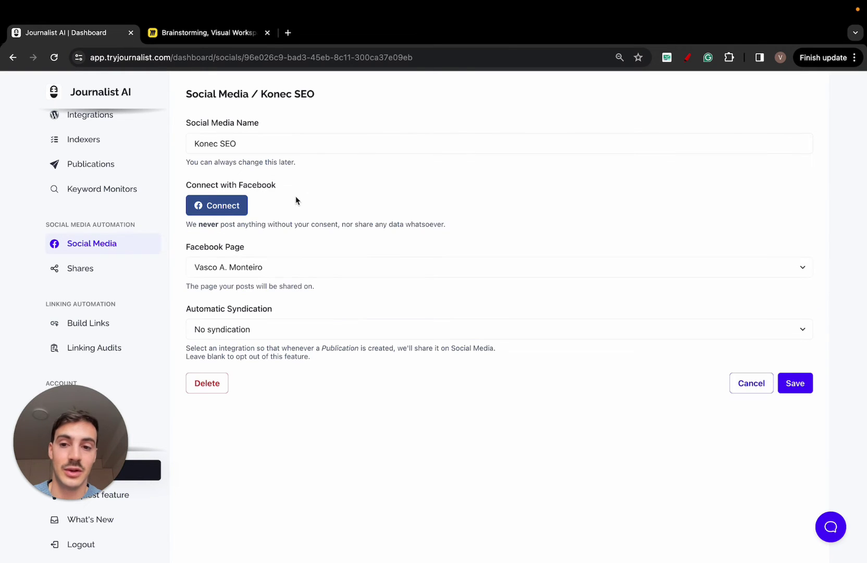
left_click(311, 278)
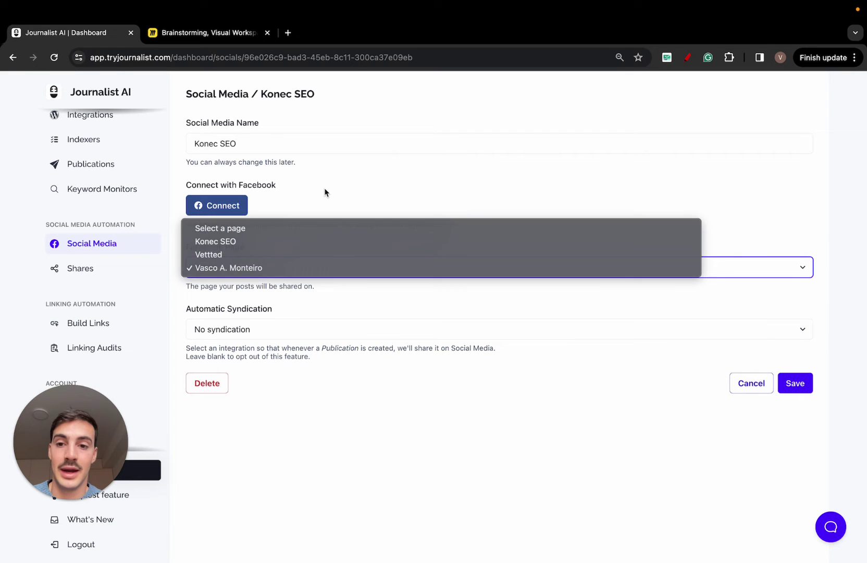
left_click(261, 188)
left_click(285, 270)
left_click(284, 268)
left_click(290, 268)
left_click(310, 206)
left_click(286, 335)
left_click(297, 305)
- Glance at the Miro board, then return and go to Integrations in Journalist AI
left_click(208, 41)
scroll(375, 272, "up", 3)
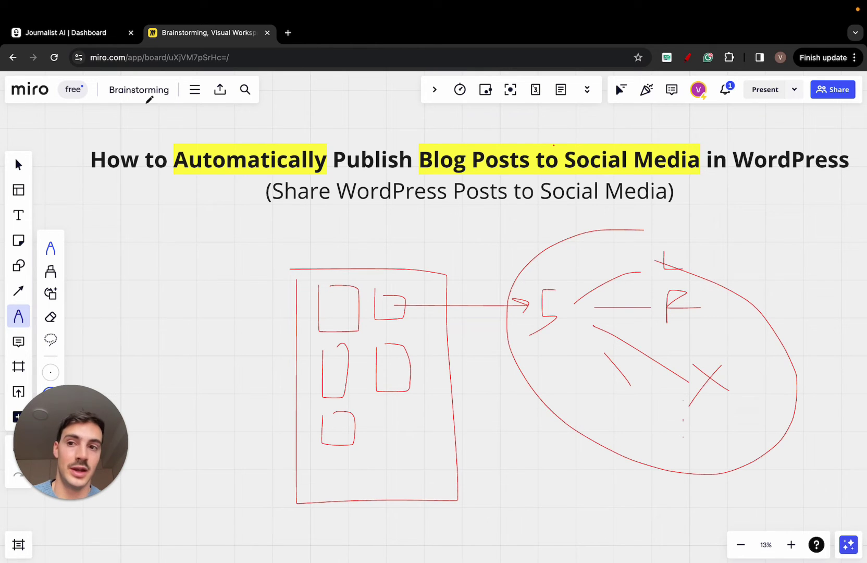
left_click(97, 35)
left_click(110, 183)
- Start a new integration and, after previewing Webflow and Blogger, set its type to Wordpress
left_click(772, 423)
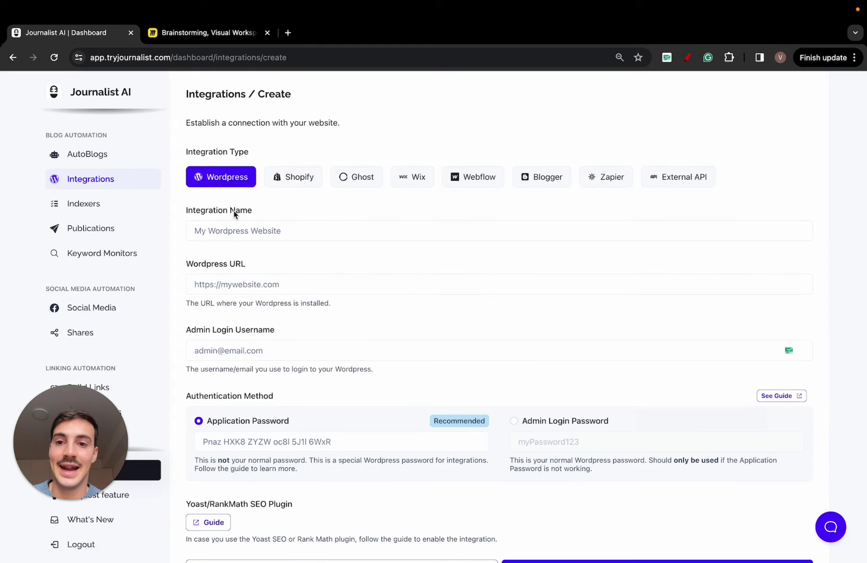
left_click(287, 180)
left_click(356, 185)
left_click(420, 184)
left_click(471, 179)
left_click(542, 181)
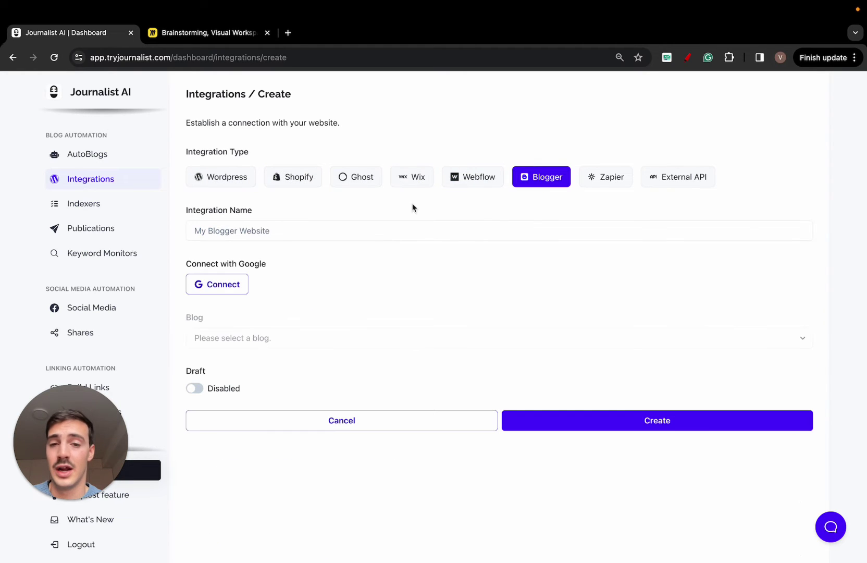
left_click(234, 185)
- Enter 'my integration' as the Integration Name
scroll(240, 185, "down", 1)
scroll(433, 184, "up", 1)
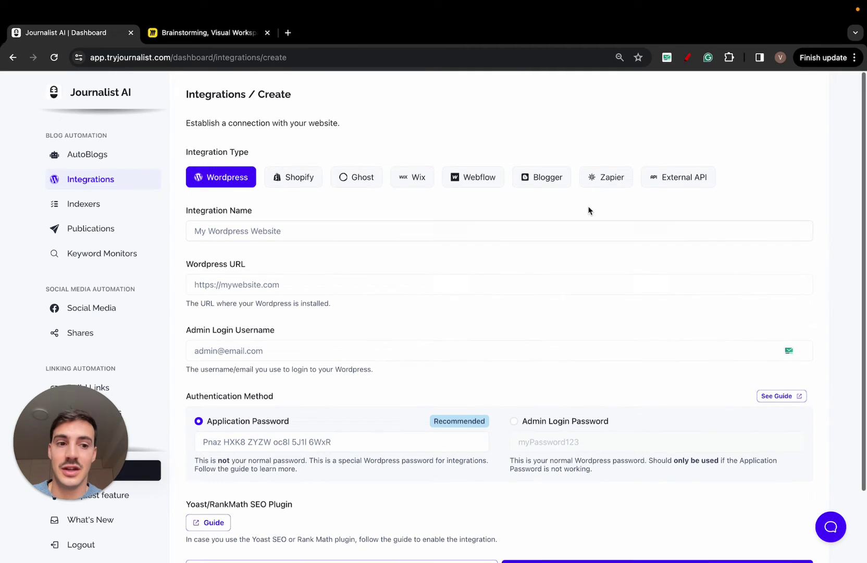
scroll(735, 267, "down", 2)
scroll(735, 267, "down", 1)
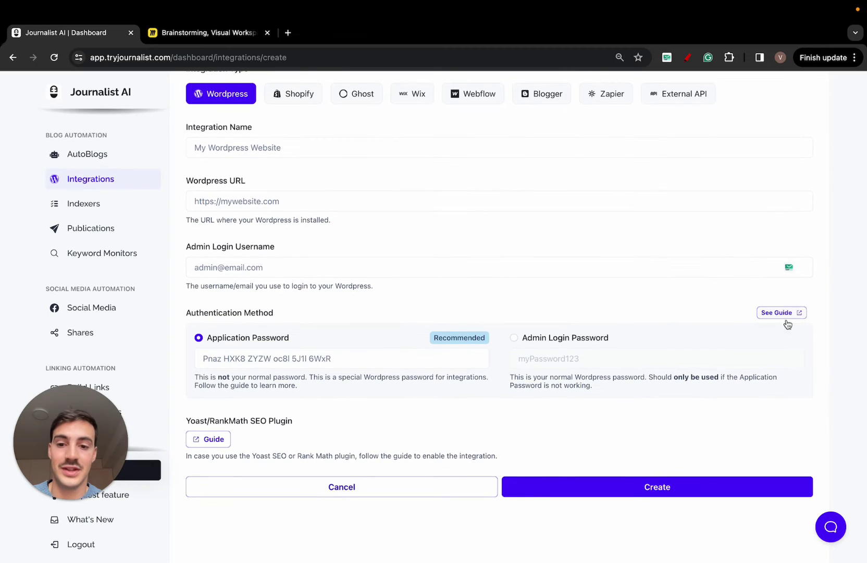
scroll(458, 391, "up", 3)
scroll(677, 417, "down", 2)
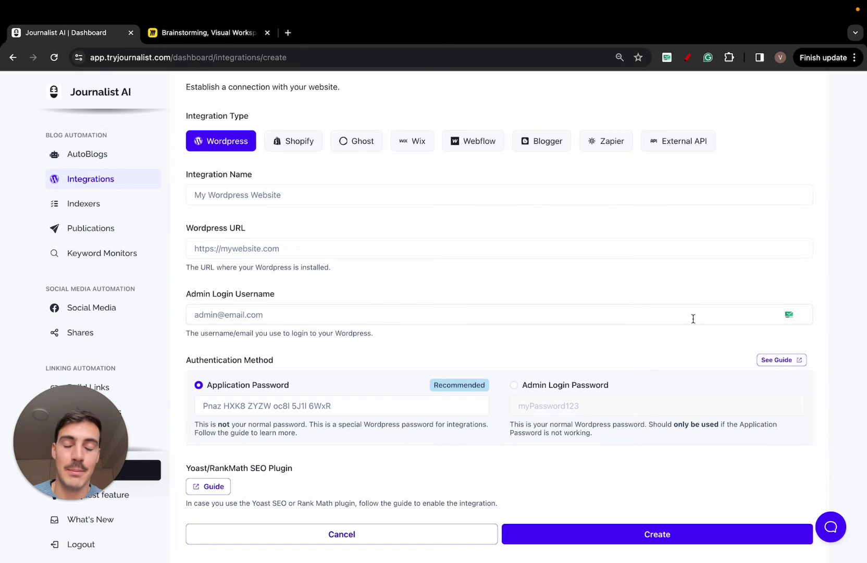
left_click(392, 199)
type("my integration")
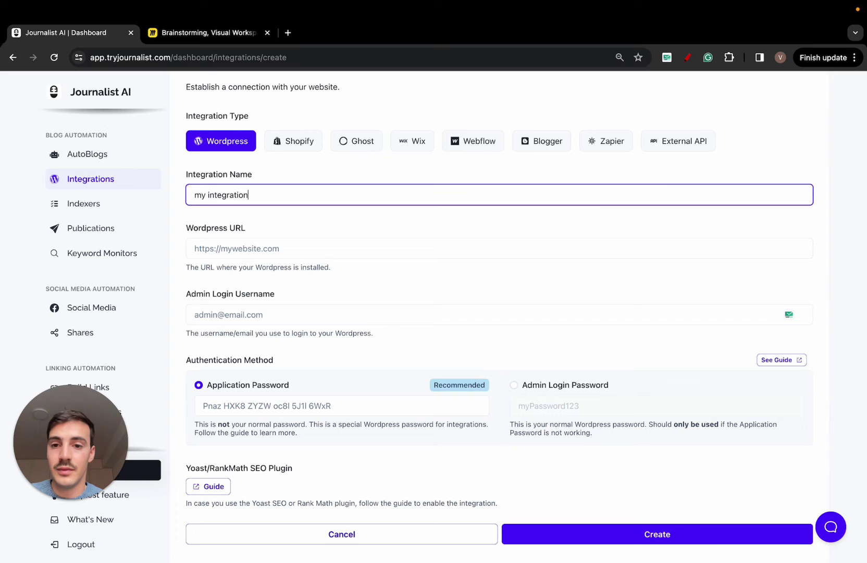
scroll(284, 211, "down", 2)
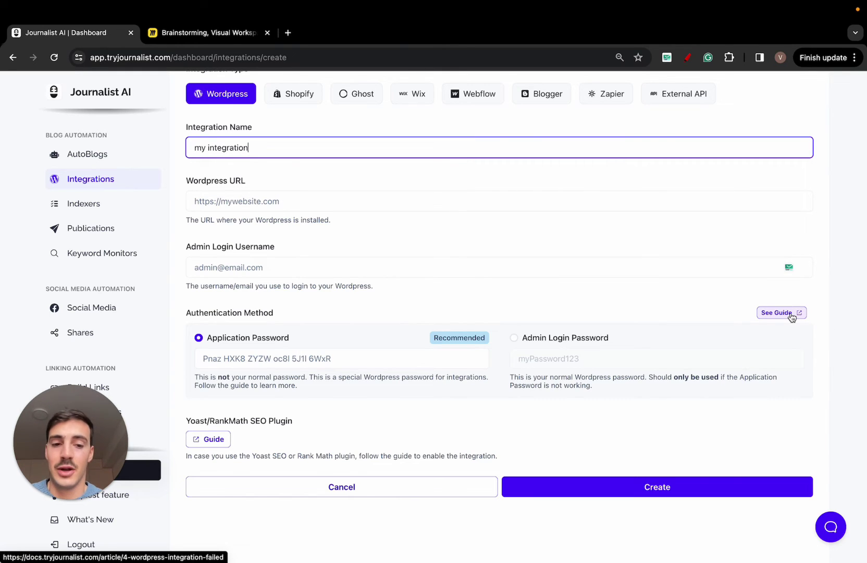
- Open the Konec integration from Integrations, add a red stroke on the Miro board, and return
left_click(89, 180)
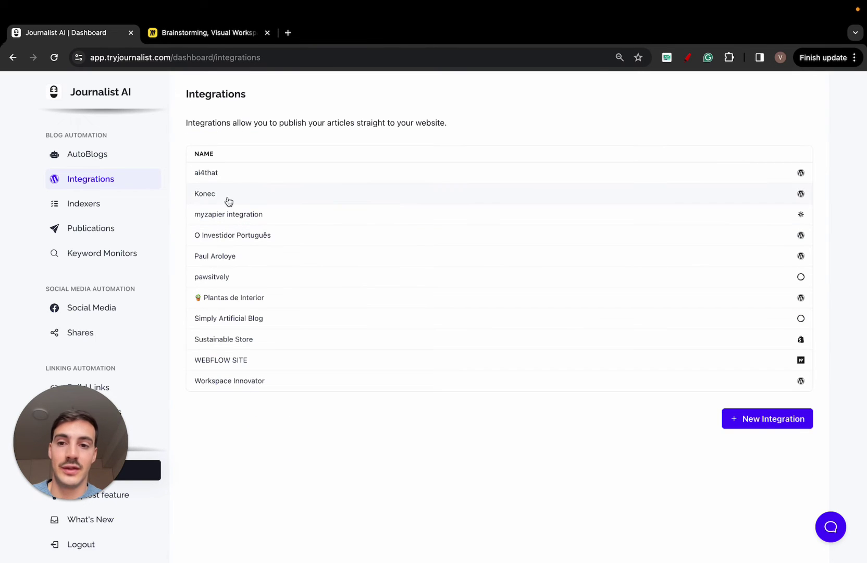
left_click(755, 203)
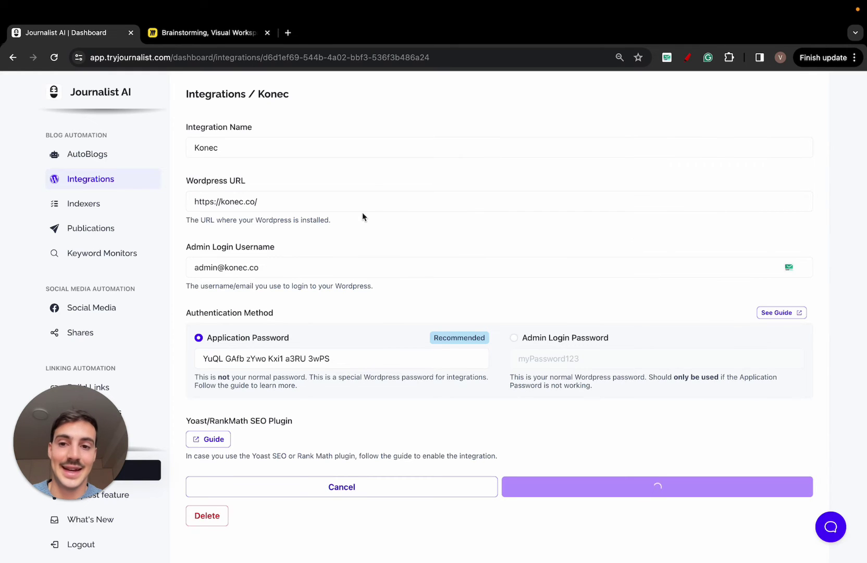
scroll(250, 224, "down", 1)
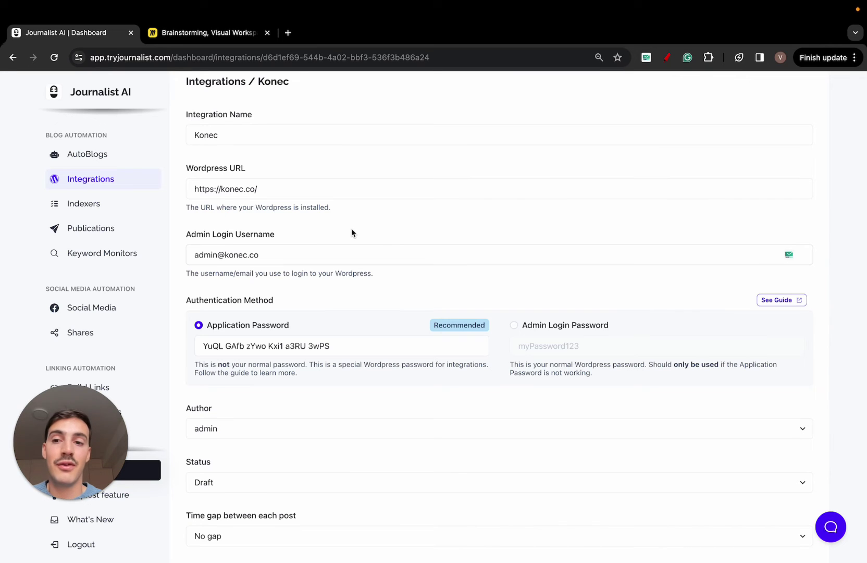
left_click(214, 32)
left_click_drag(346, 238, 344, 299)
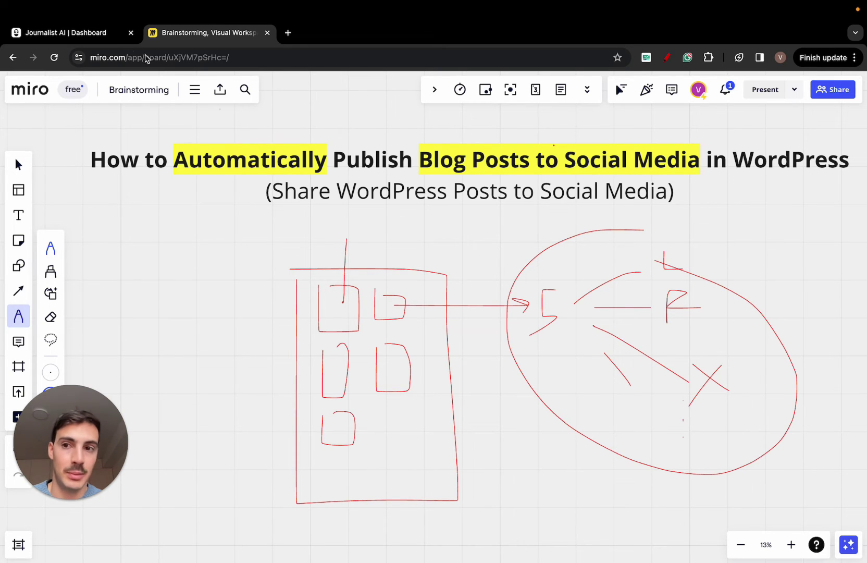
left_click(109, 38)
- Open the Konec SEO social account and keep its current Facebook Page selection
left_click(86, 296)
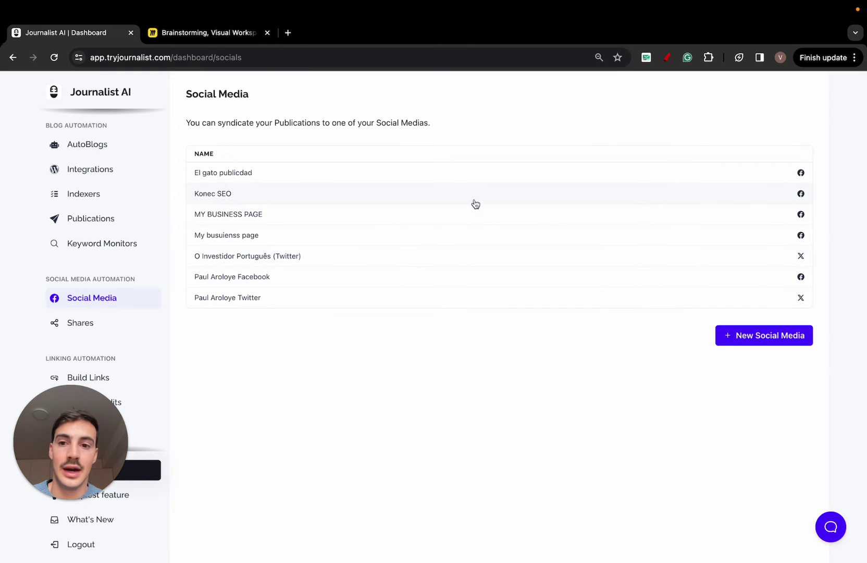
left_click(286, 195)
left_click(302, 268)
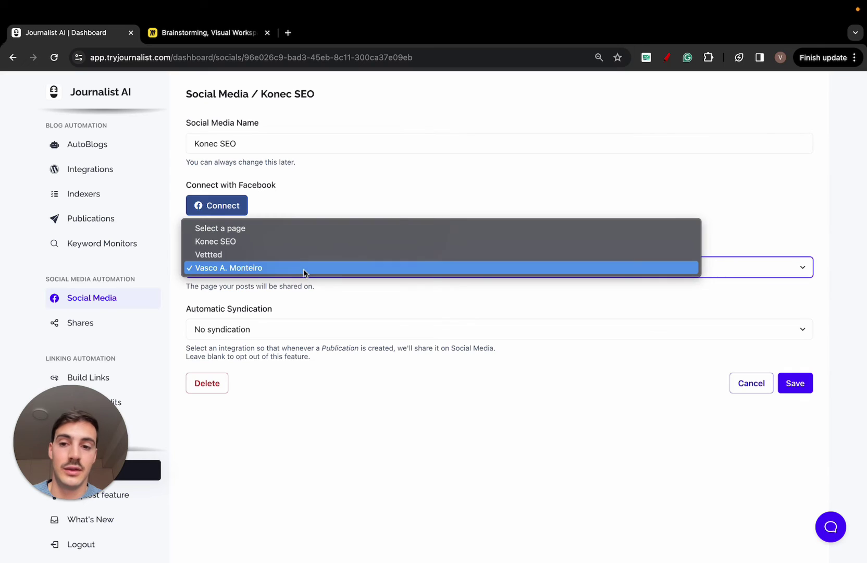
left_click(303, 268)
left_click(303, 268)
left_click(303, 268)
- Set Automatic Syndication to Konec and keep Share Frequency at Every day
left_click(257, 331)
left_click(256, 368)
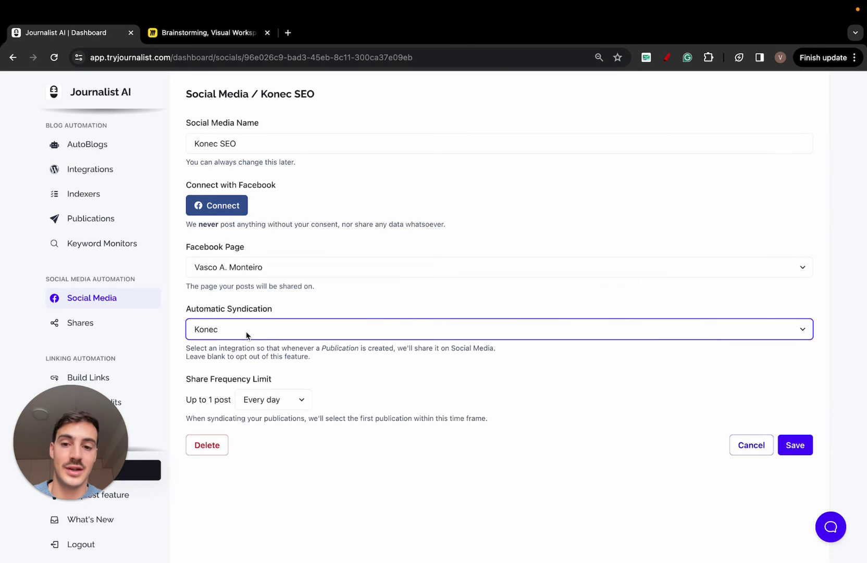
left_click(273, 405)
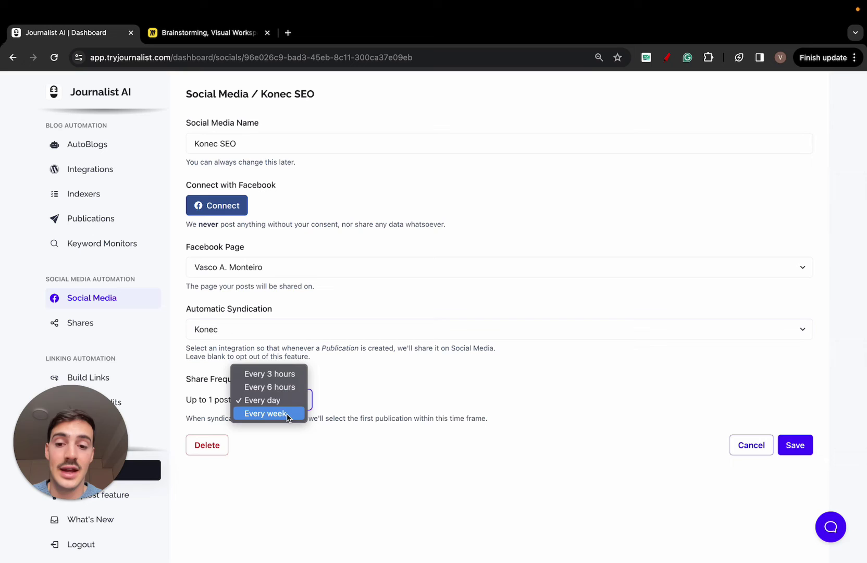
left_click(373, 380)
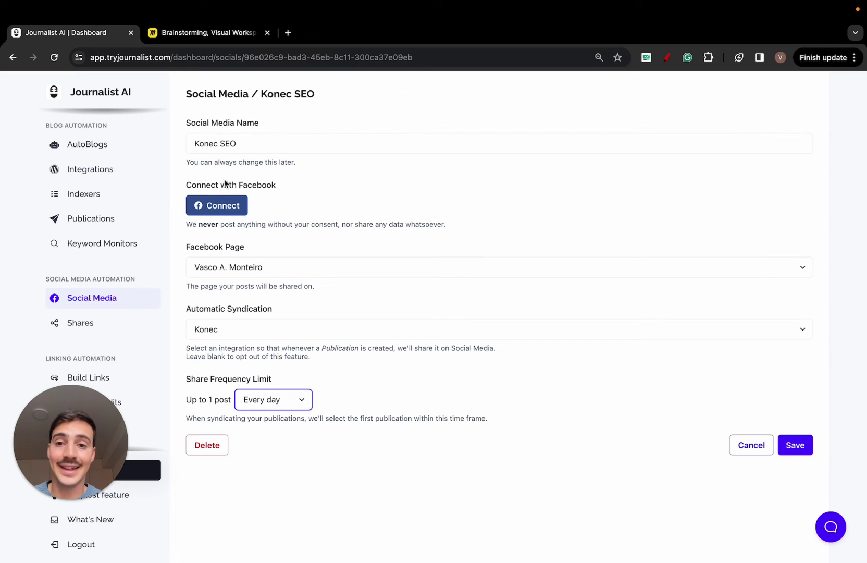
- Recheck the Konec SEO account's Facebook page and keep Konec as the automatic syndication source
left_click(267, 274)
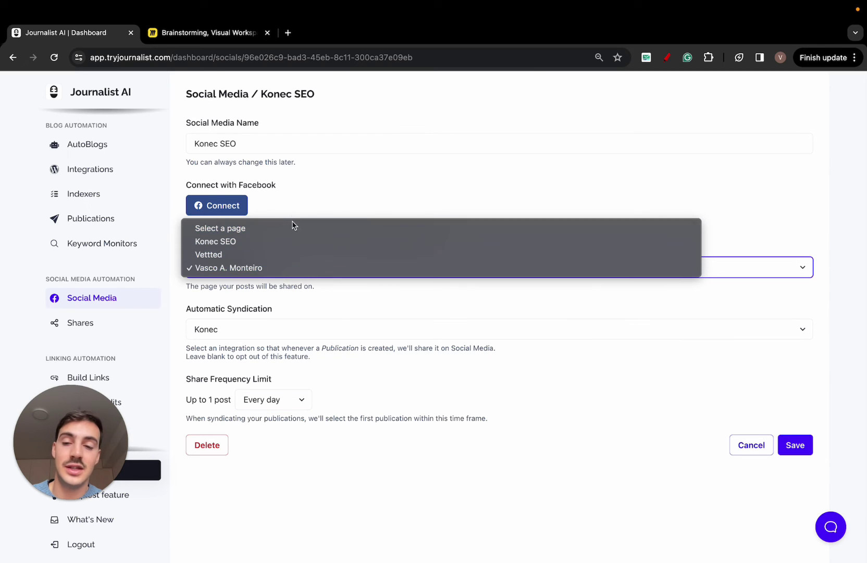
left_click(264, 267)
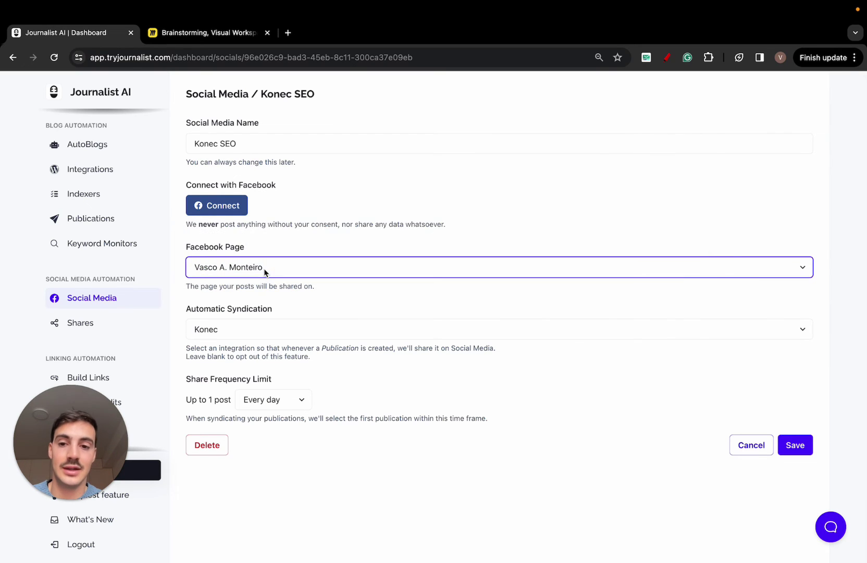
left_click(267, 328)
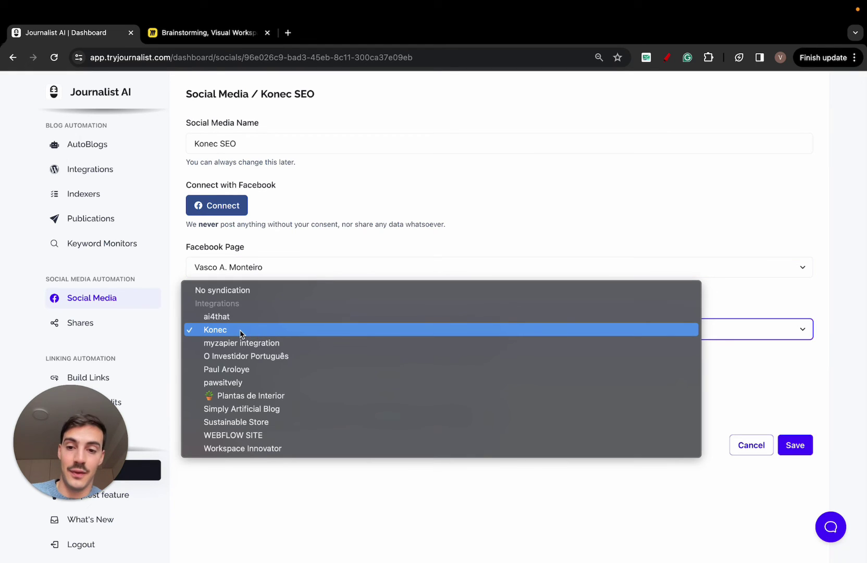
left_click(242, 330)
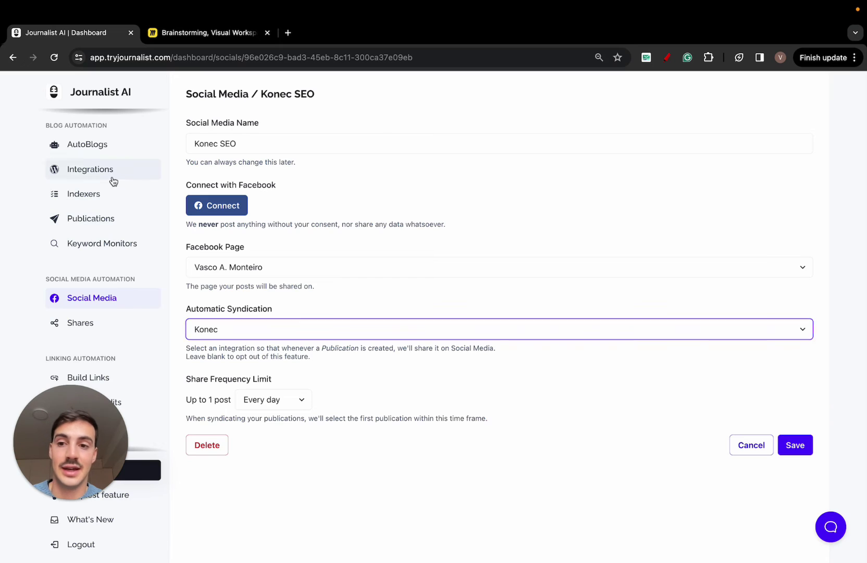
- Check the WordPress URL in the Konec integration's settings
left_click(112, 177)
left_click(264, 195)
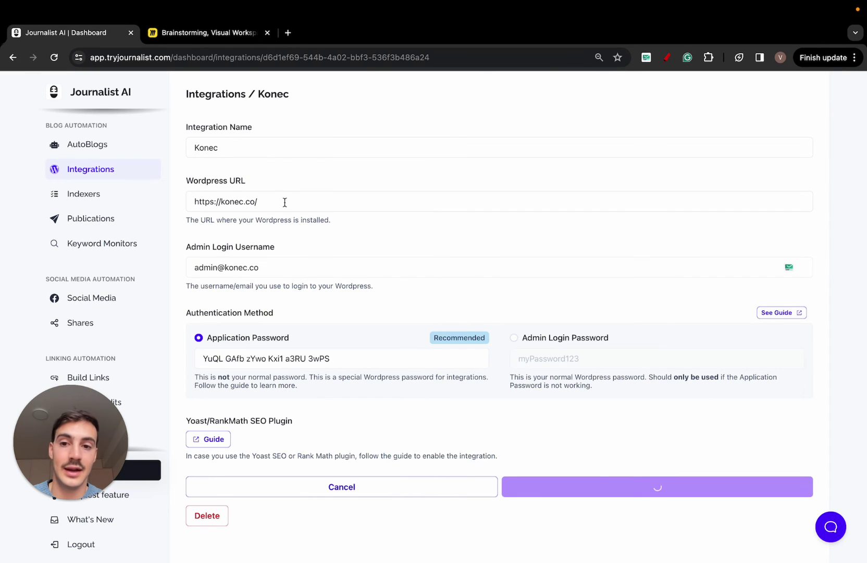
left_click(194, 196)
scroll(97, 248, "down", 1)
- Back in the Konec SEO social account, select Konec as the automatic syndication source
left_click(122, 261)
left_click(233, 194)
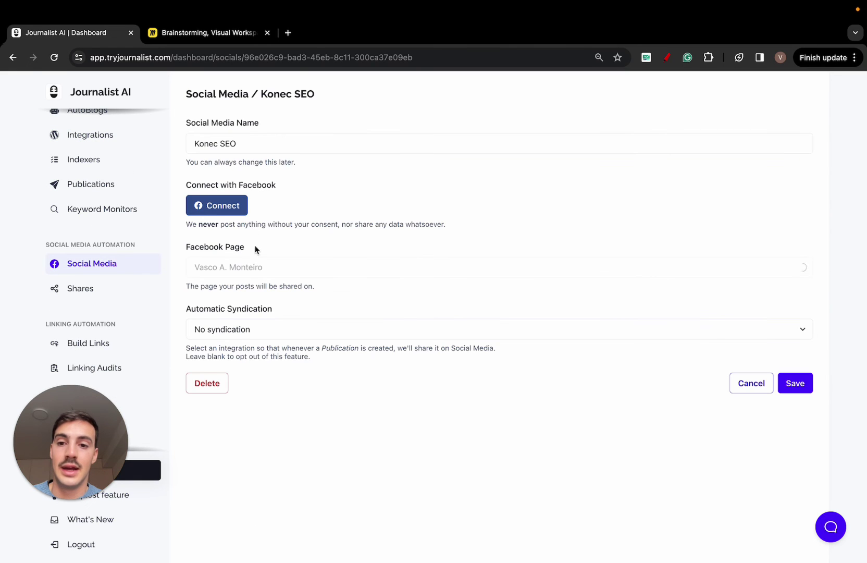
left_click(262, 330)
left_click(260, 371)
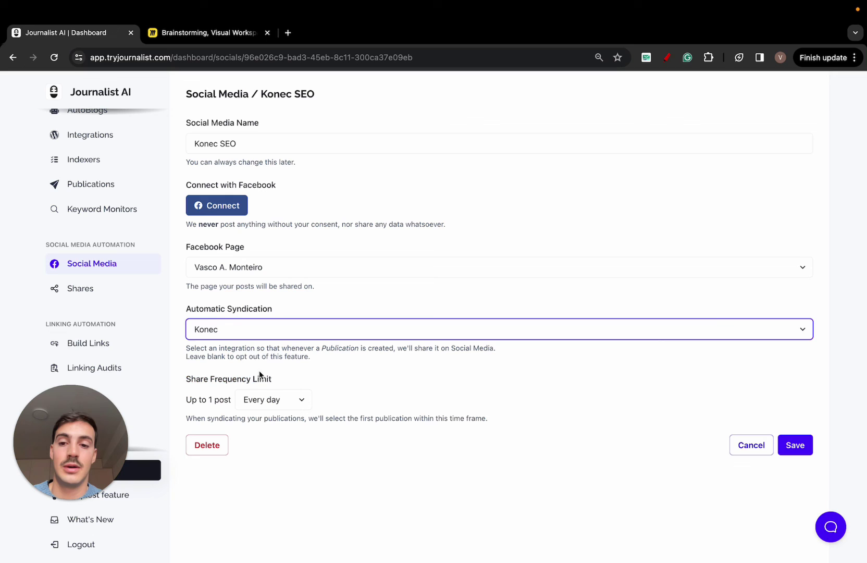
- Confirm the Facebook page and the Every day share frequency, then view the Shares log
left_click(254, 274)
left_click(266, 327)
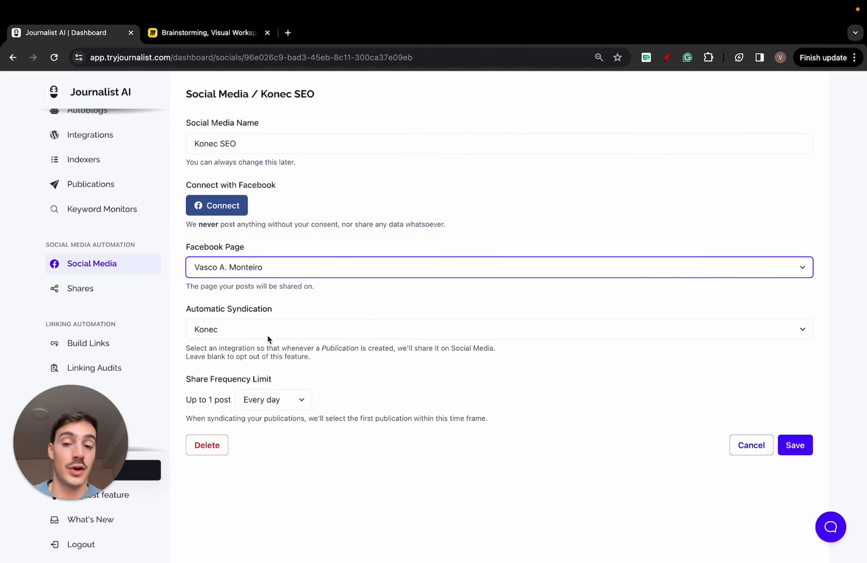
left_click(262, 276)
left_click(266, 303)
left_click(267, 397)
left_click(375, 359)
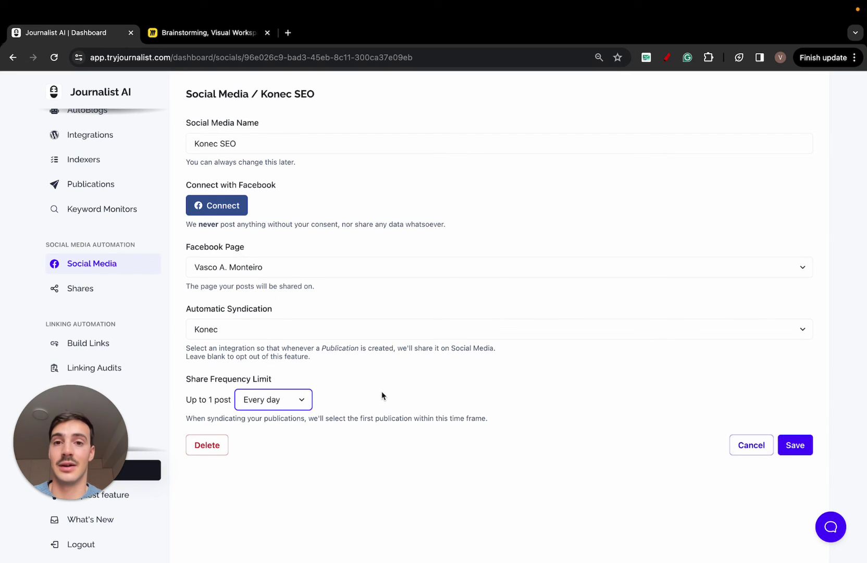
left_click(88, 291)
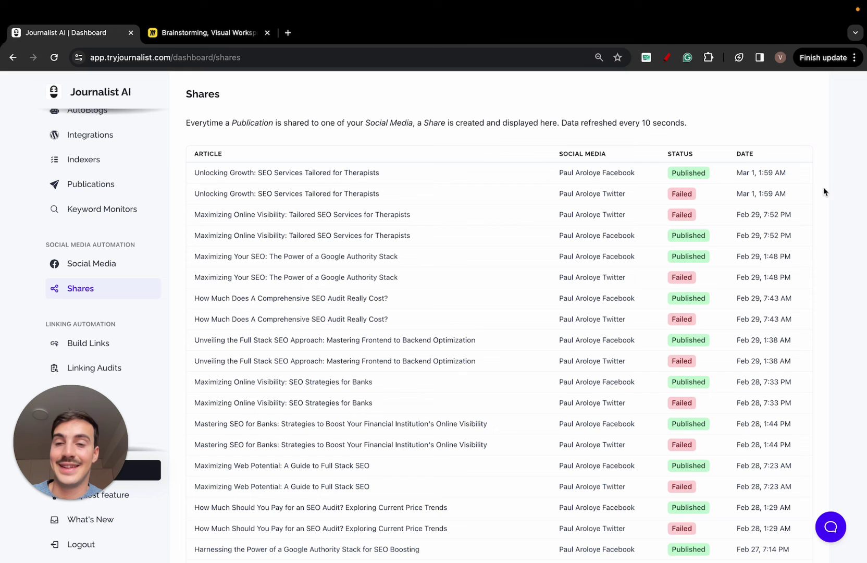
left_click(252, 37)
left_click(114, 40)
left_click(835, 529)
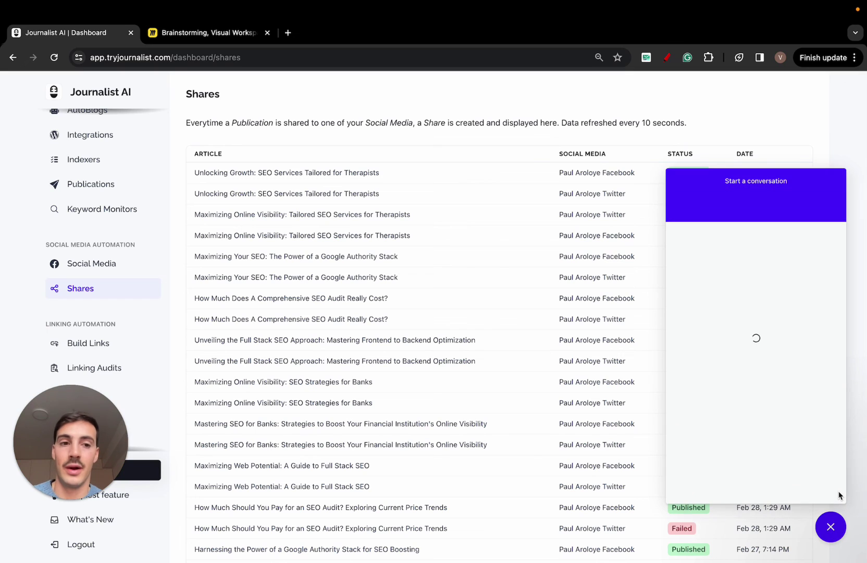
left_click(830, 522)
- On the Miro Brainstorming board, draw a red pen line under 'WordPress' in the title
left_click(207, 33)
left_click_drag(736, 178, 822, 178)
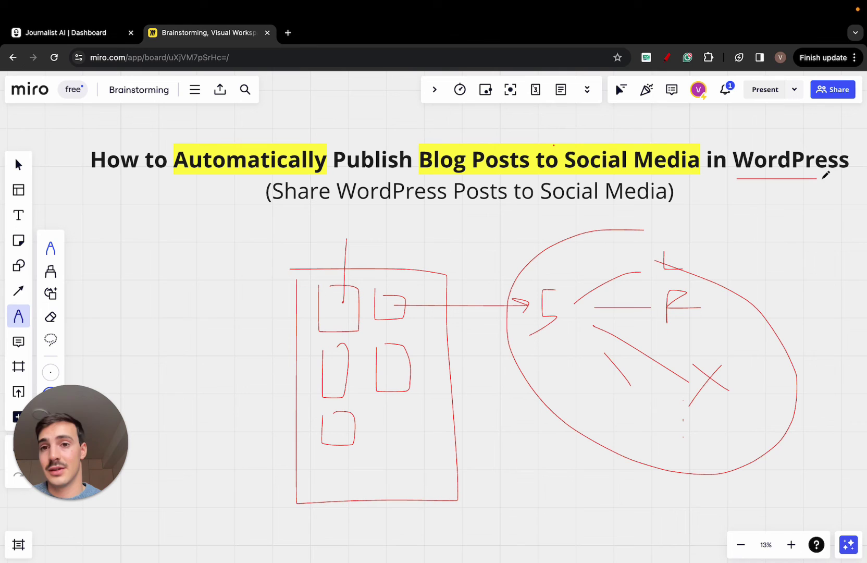